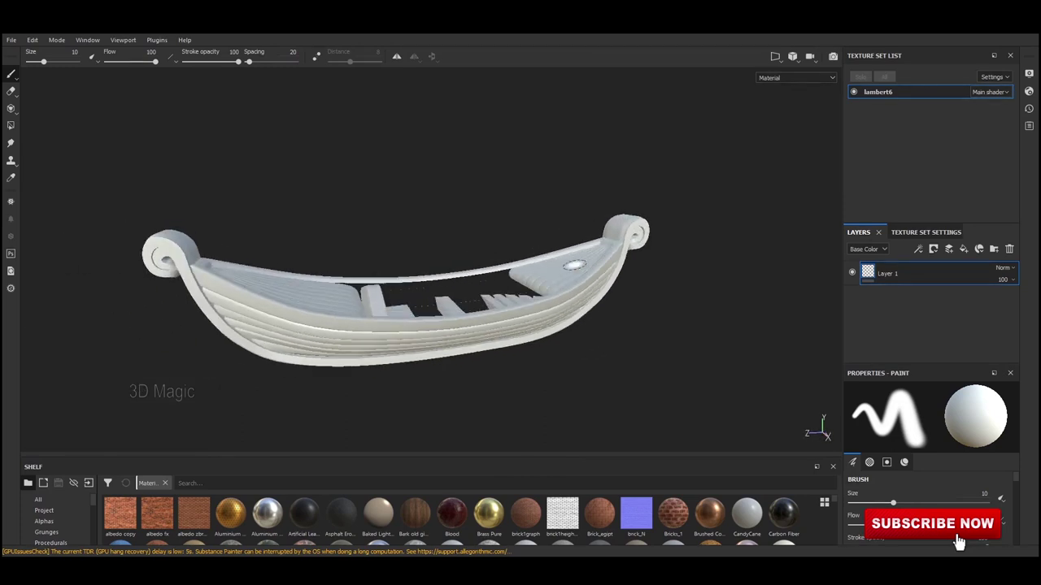
Drop the Bone Stylized smart material onto the boat mesh as a new folder above Layer 1
key(alt)
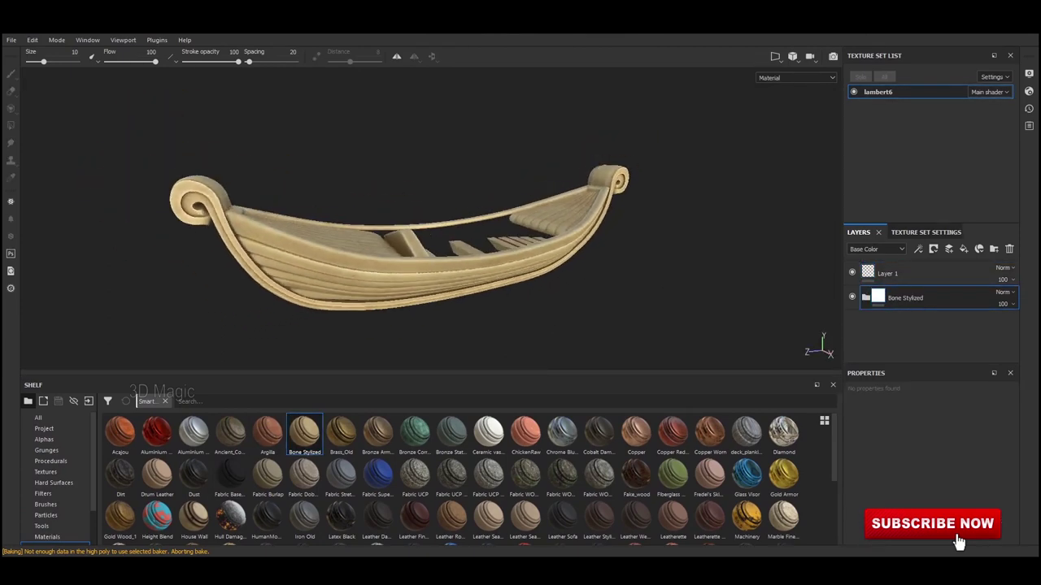
Swap the Bone Stylized base fill to the Wood material found by searching 'woo'
click(895, 346)
text(woo)
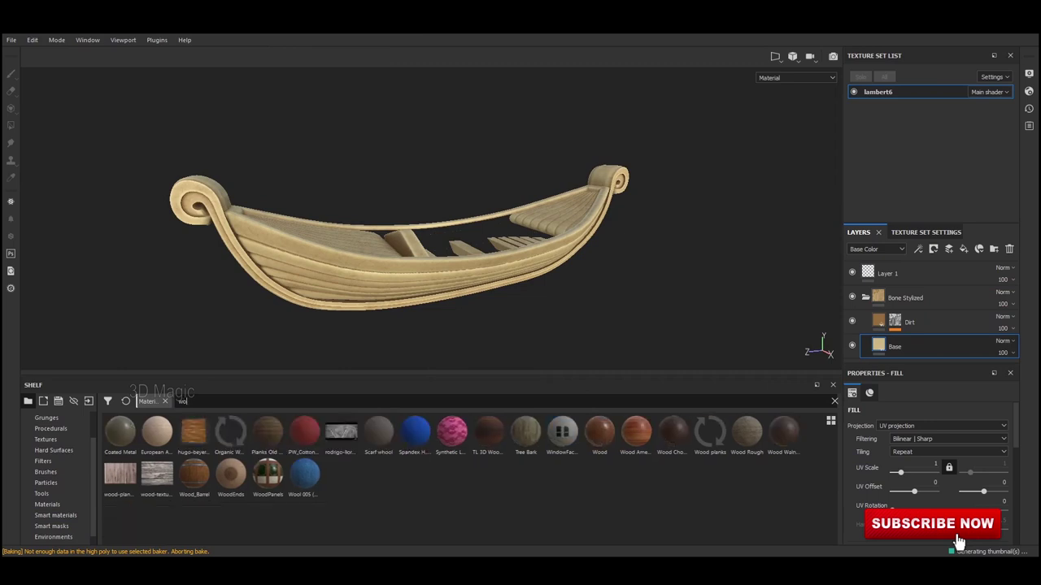
click(452, 431)
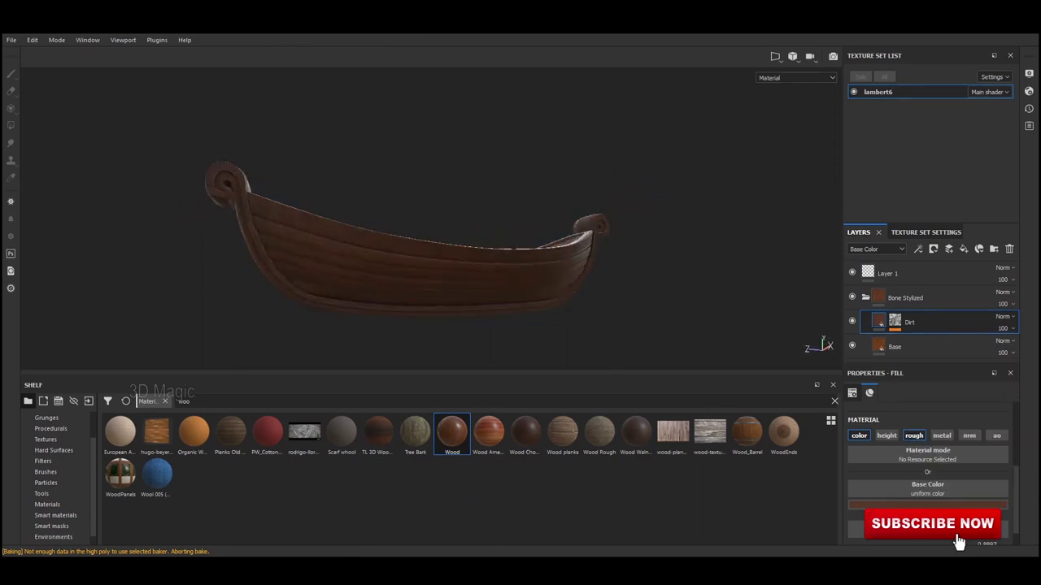
scroll(959, 541, up, 3)
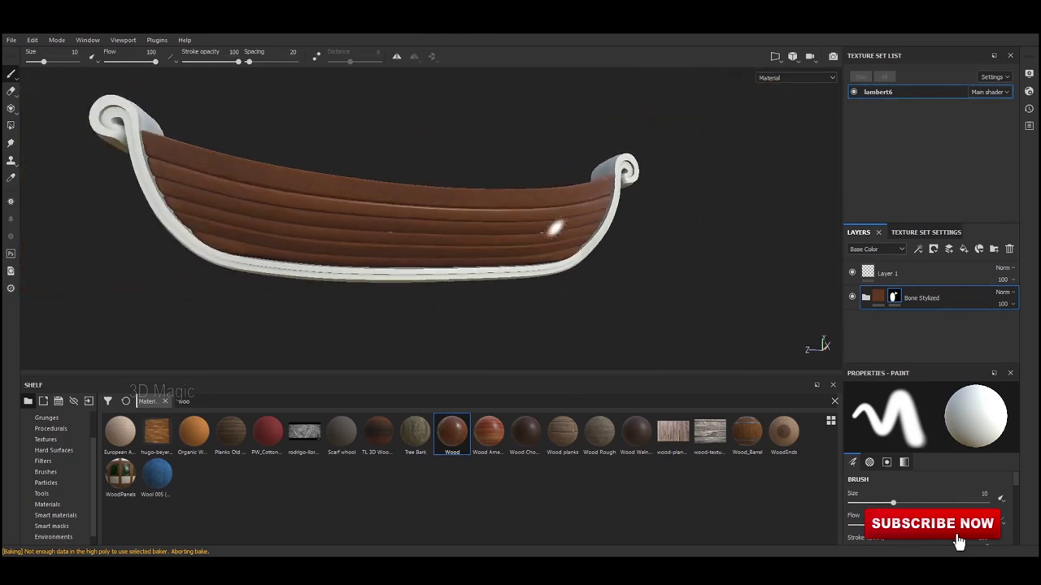
Set the copied folder's Base fill material to Wood Chocolate
key(4)
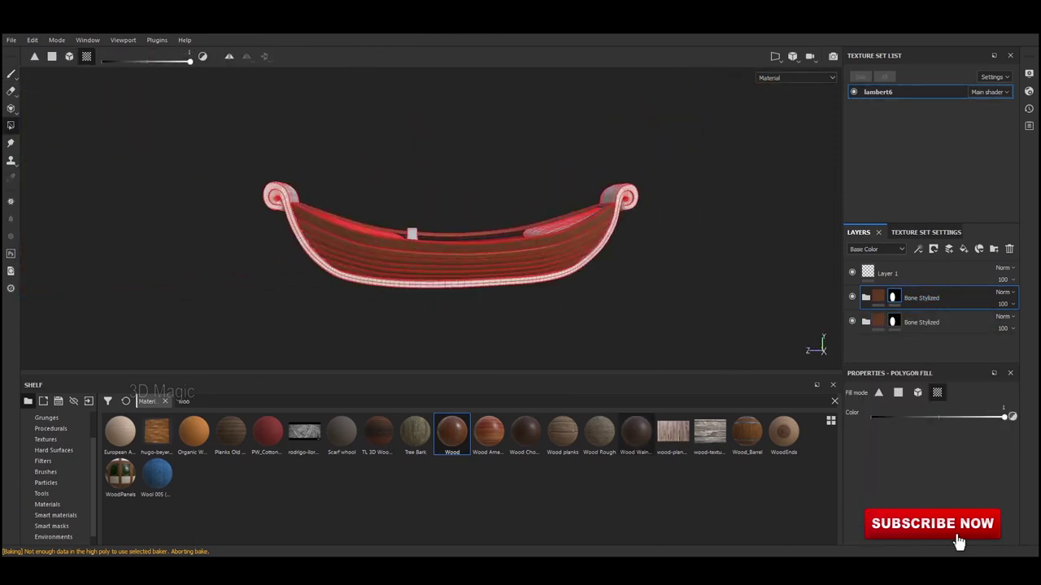
scroll(935, 471, down, 3)
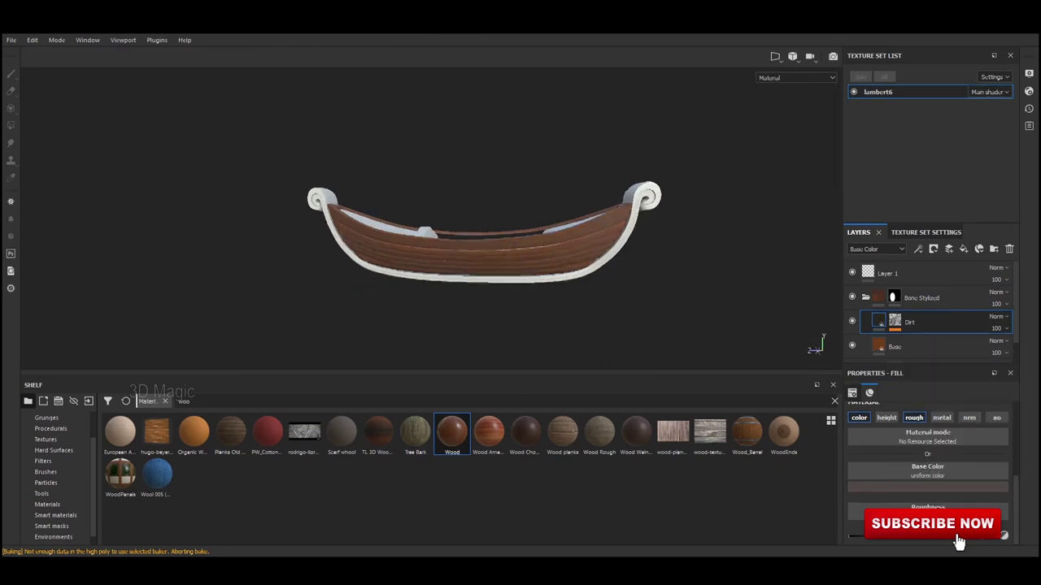
click(895, 347)
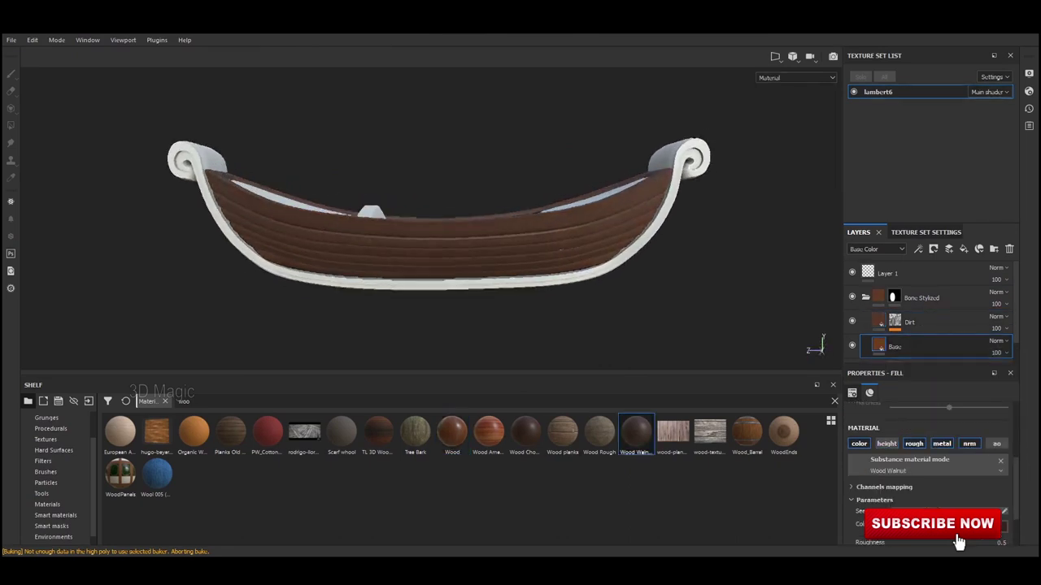
click(525, 431)
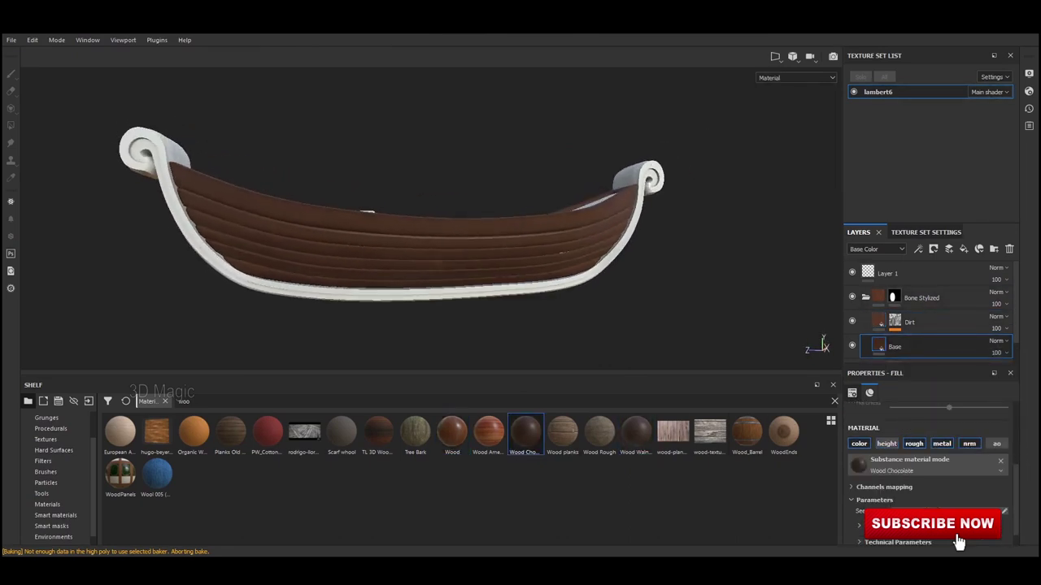
Adjust the dirt colour, polygon-fill the rail mask, and duplicate the layer with Ctrl+D
click(909, 322)
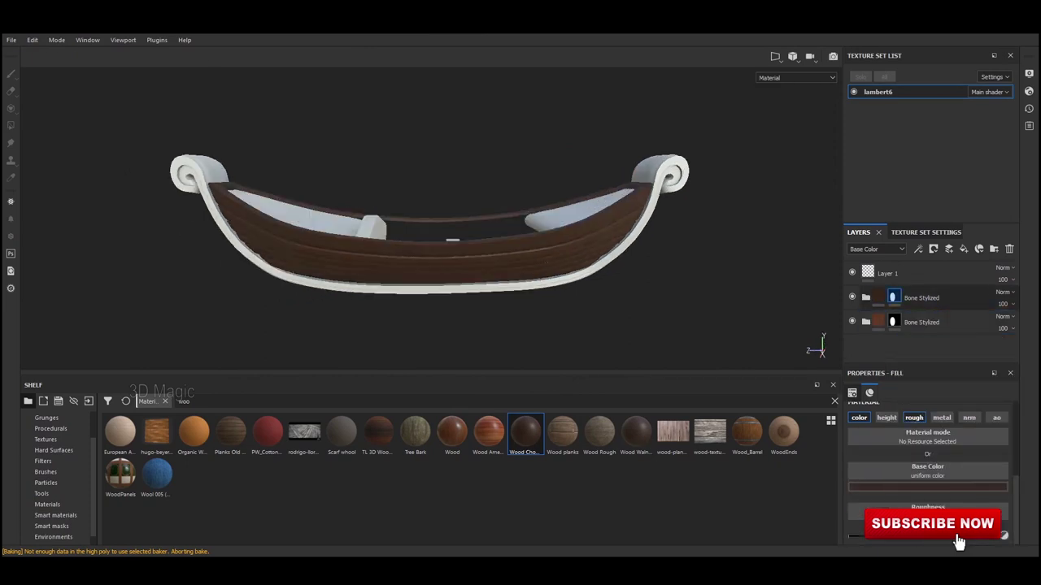
key(4)
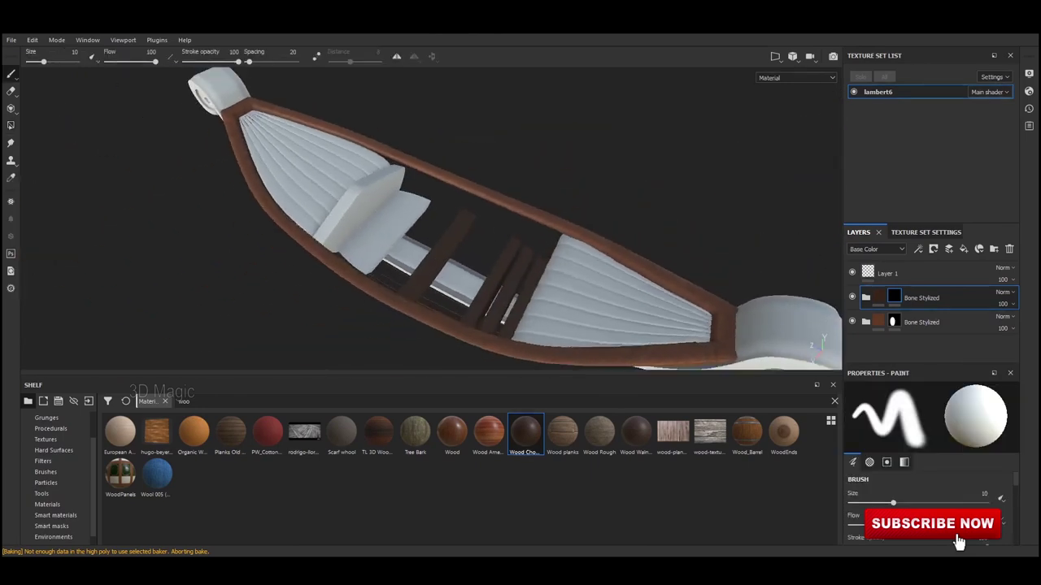
key(1)
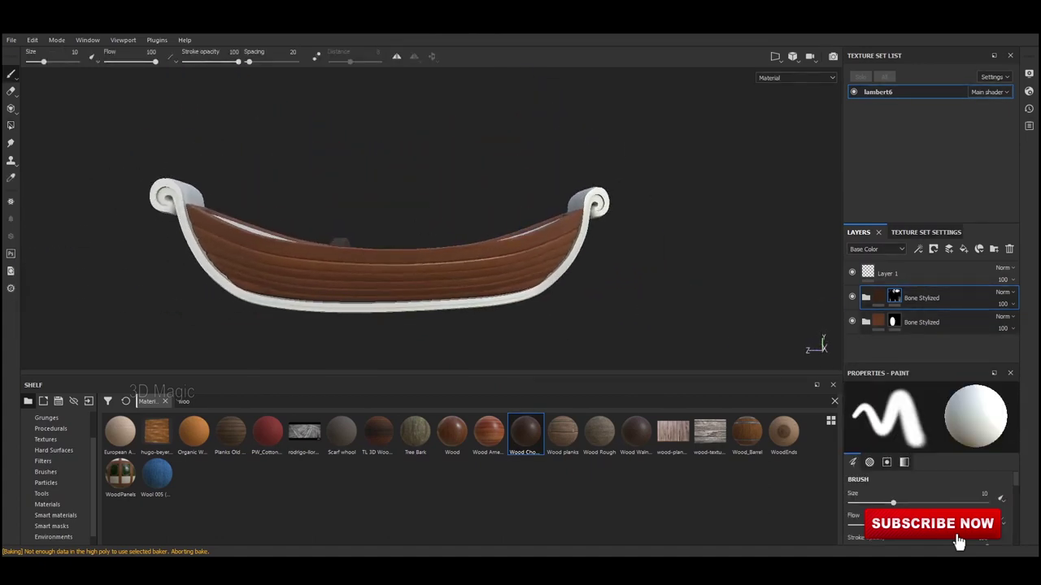
key(ctrl+d)
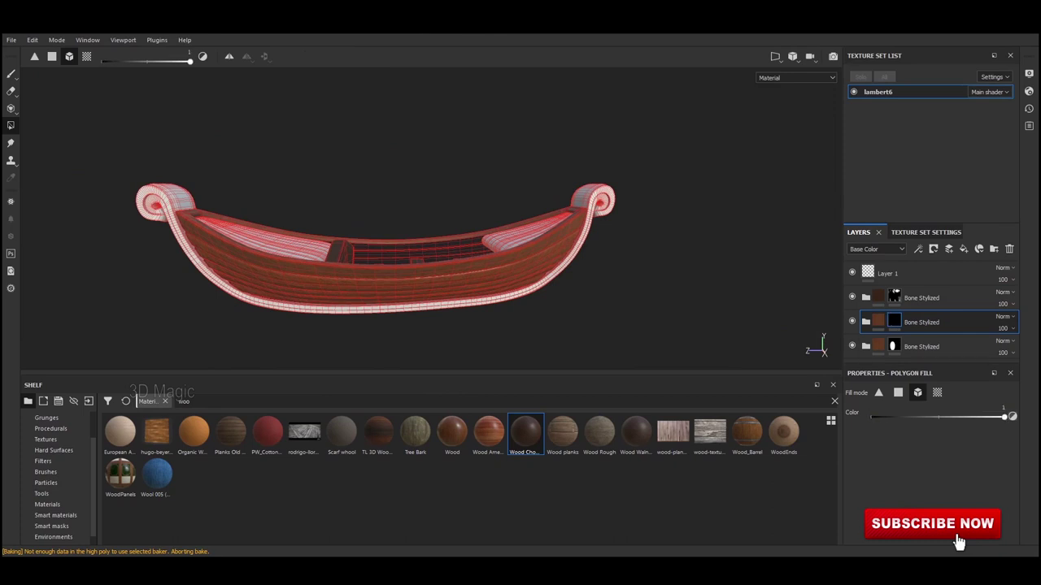
Select the copy's dirt layer in brush mode and view along the deck for Organic Wood and Wood_Barrel
key(1)
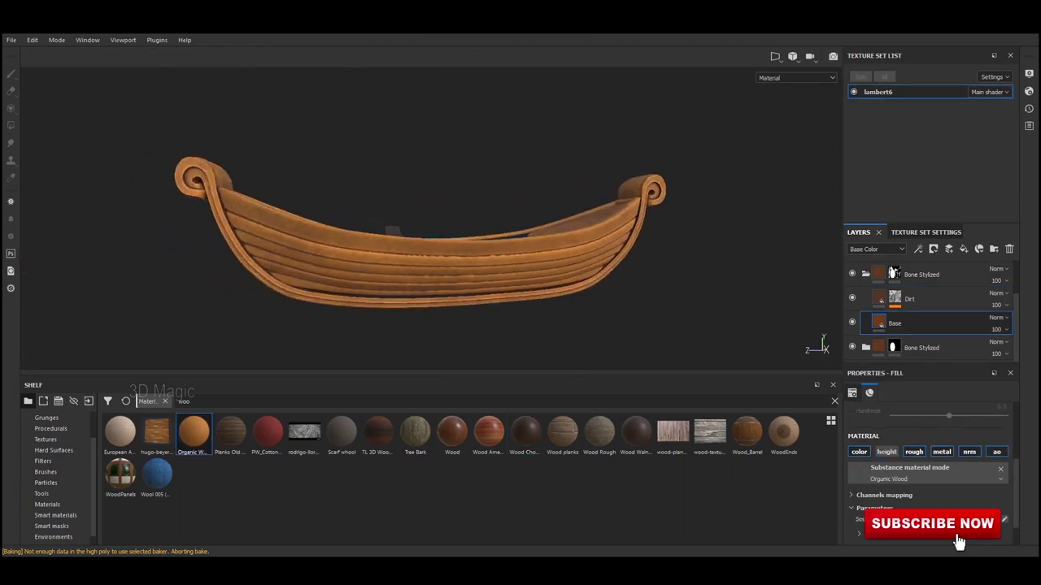
click(903, 299)
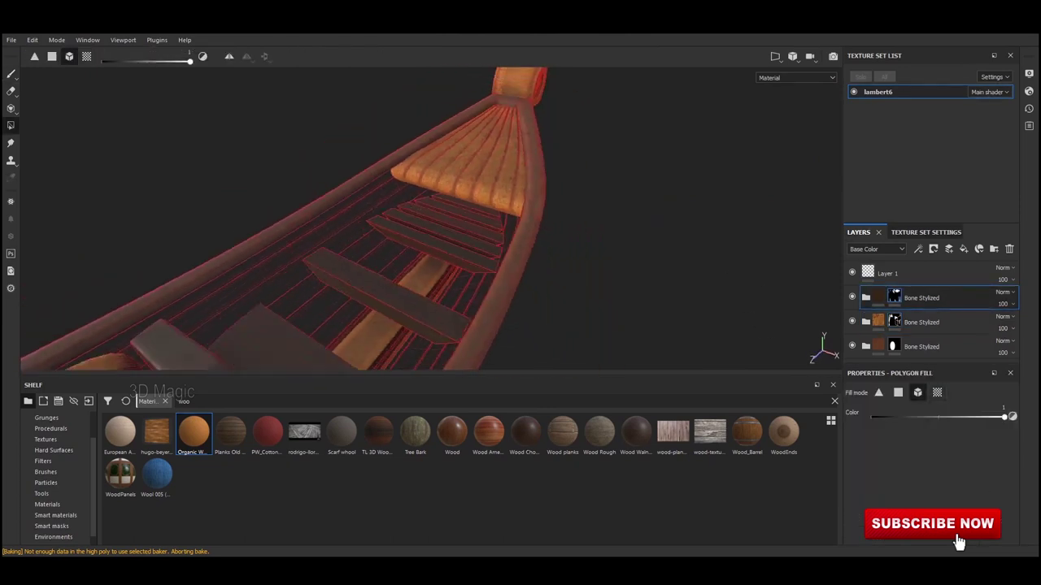
alt+drag(520, 269, 683, 323)
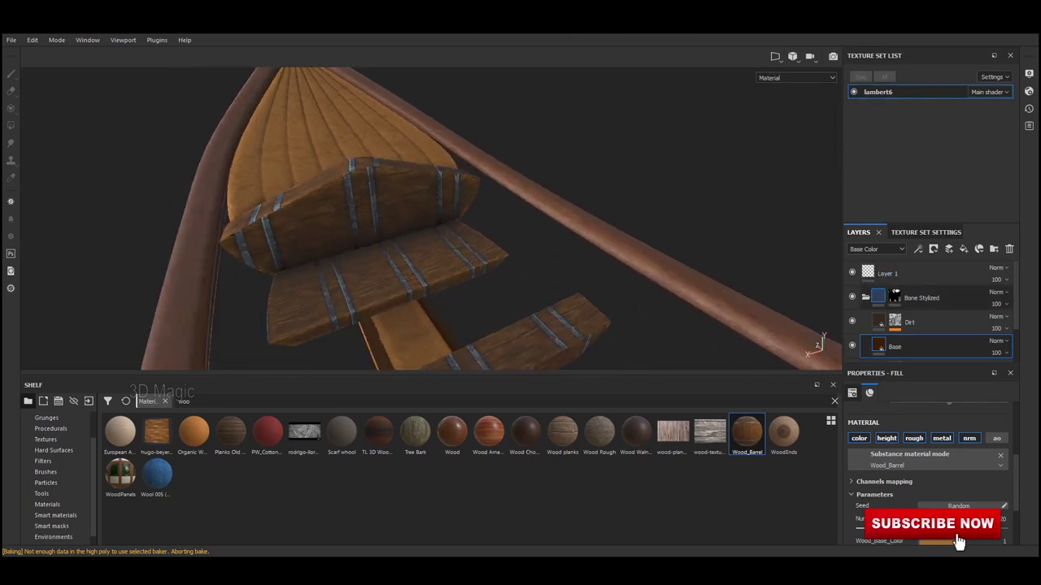
Tweak the seat dirt colour, set the Base fill UV scale to 8.99, and hide all panels
click(909, 322)
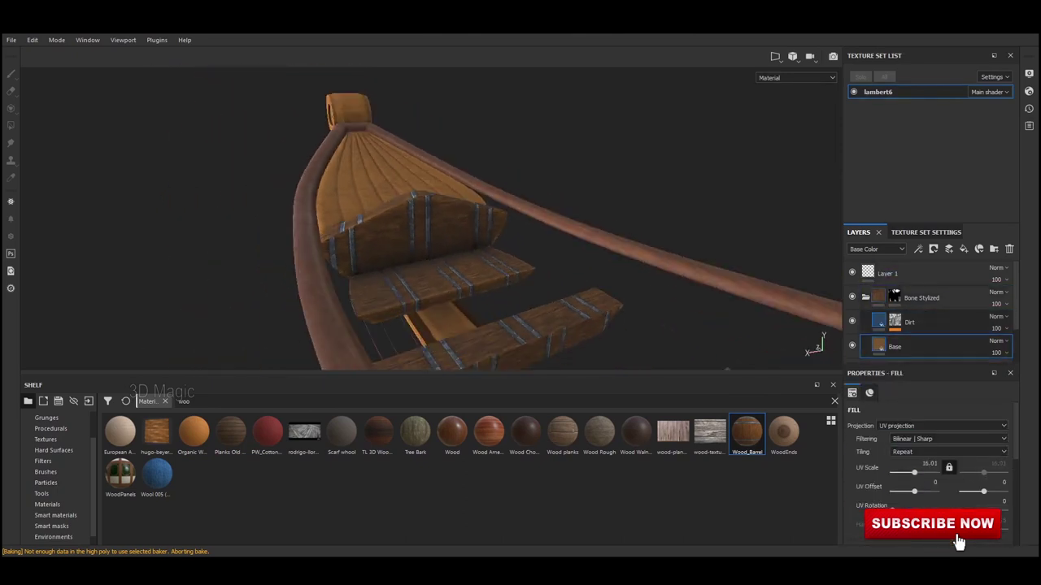
click(909, 322)
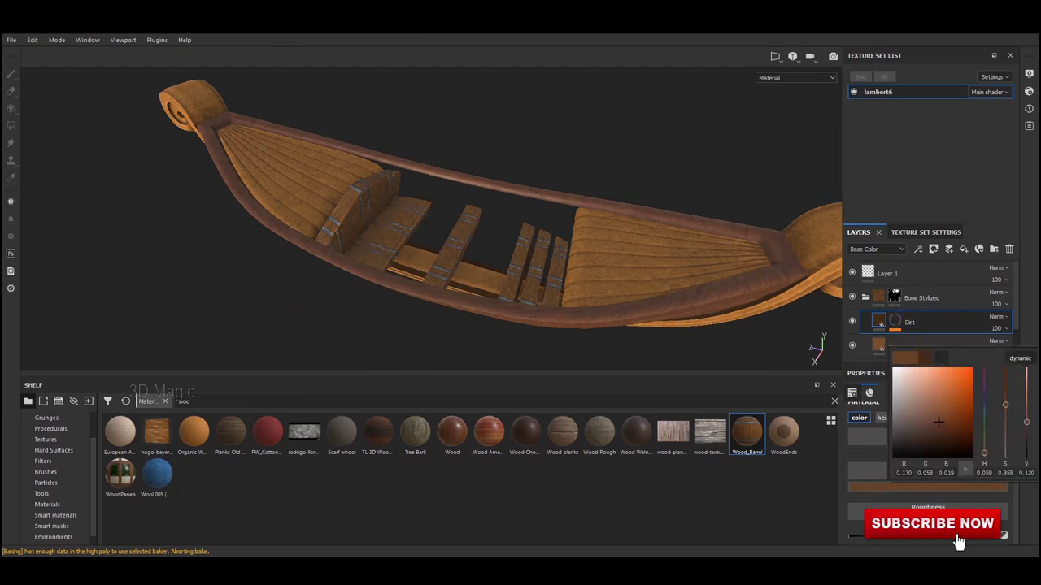
click(894, 346)
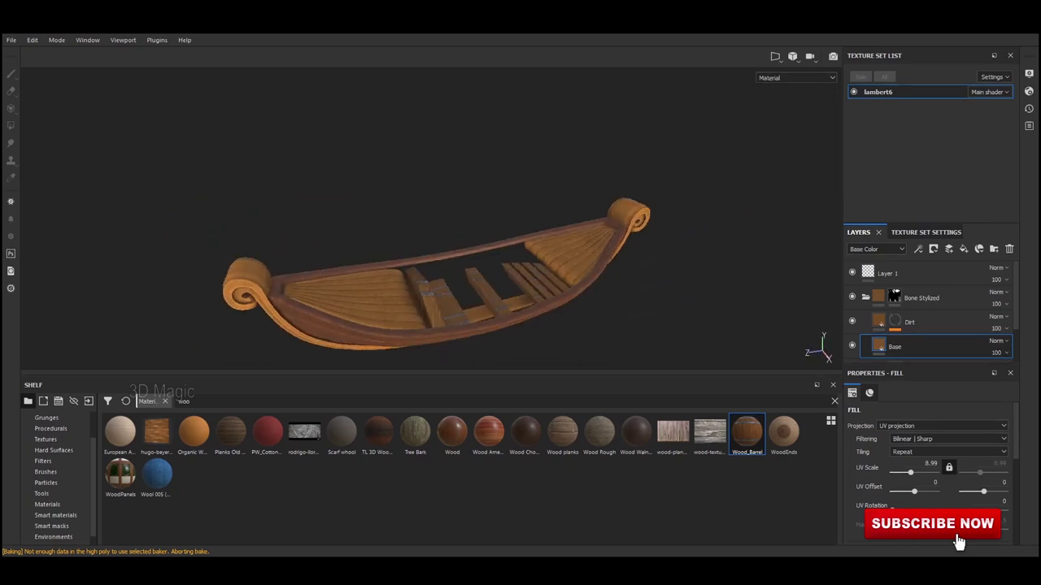
key(Tab)
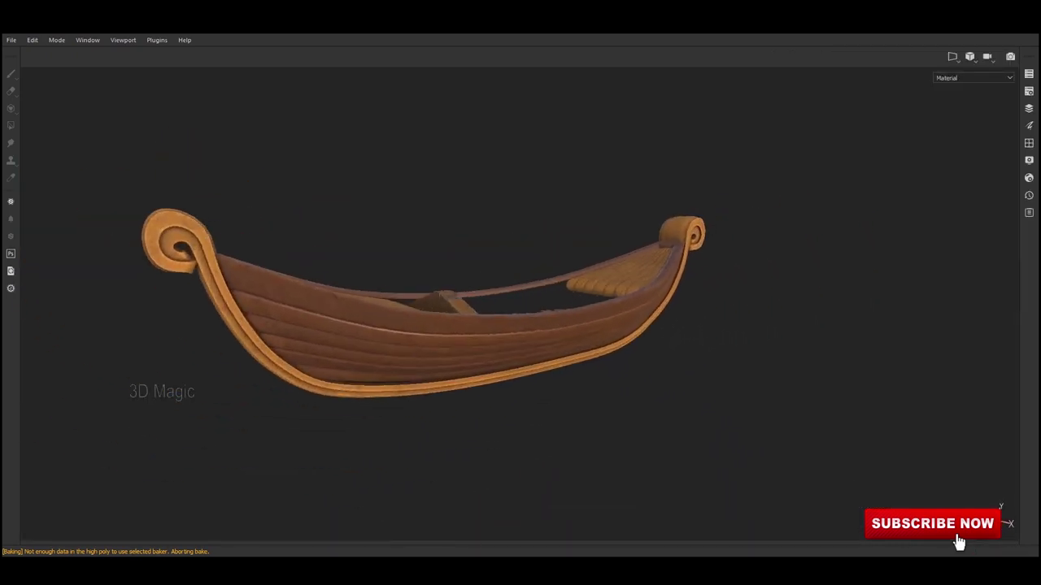
Bring the panels back, hide them again, and zoom out to review the finished boat
key(Tab)
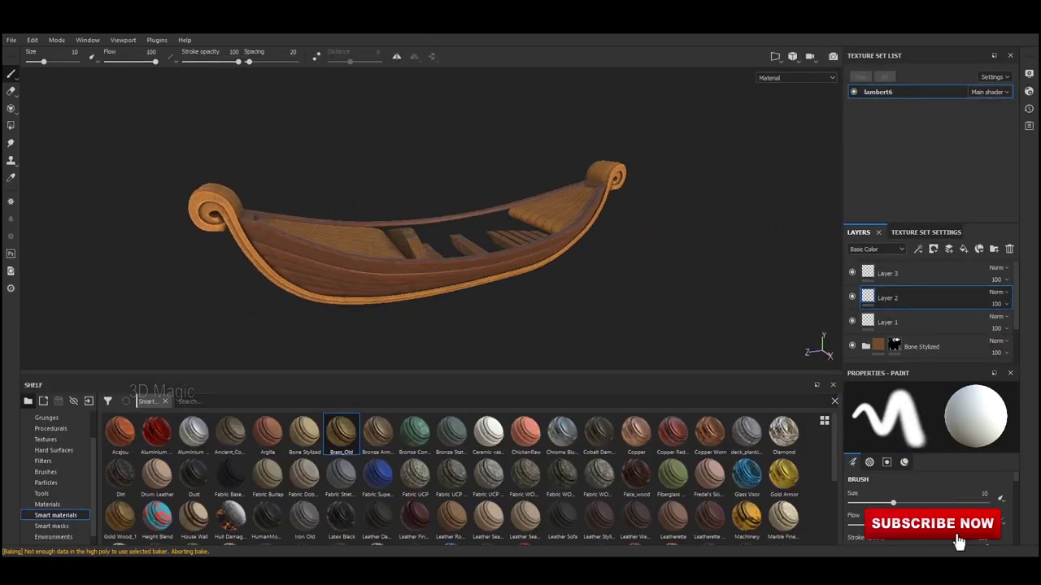
key(Tab)
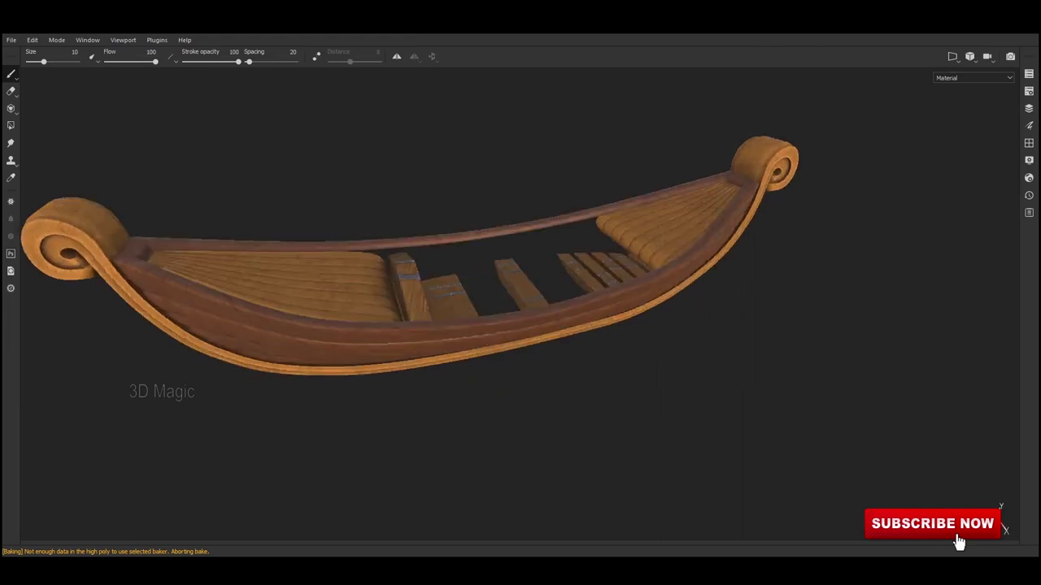
scroll(650, 338, down, 3)
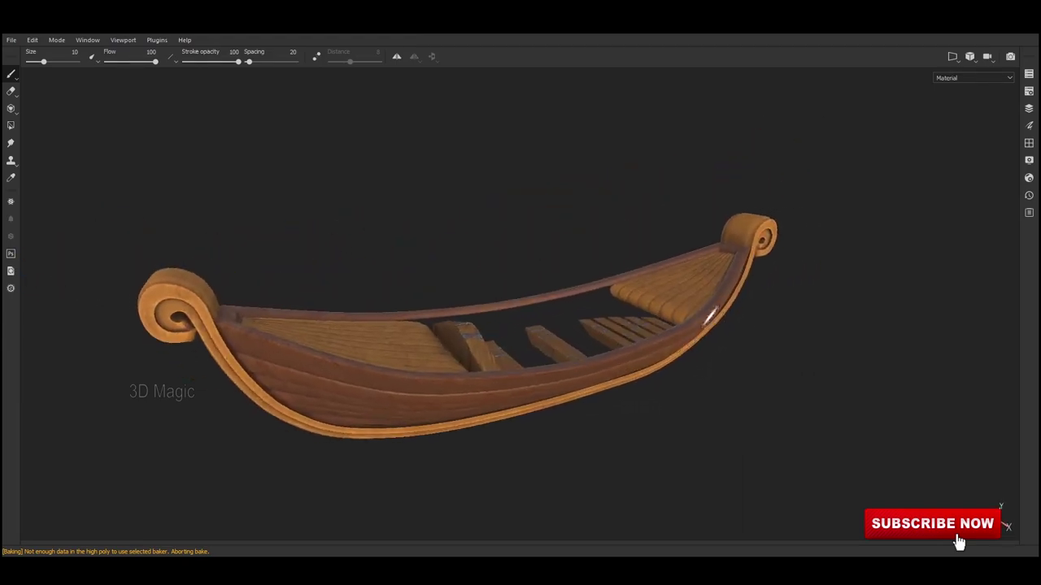